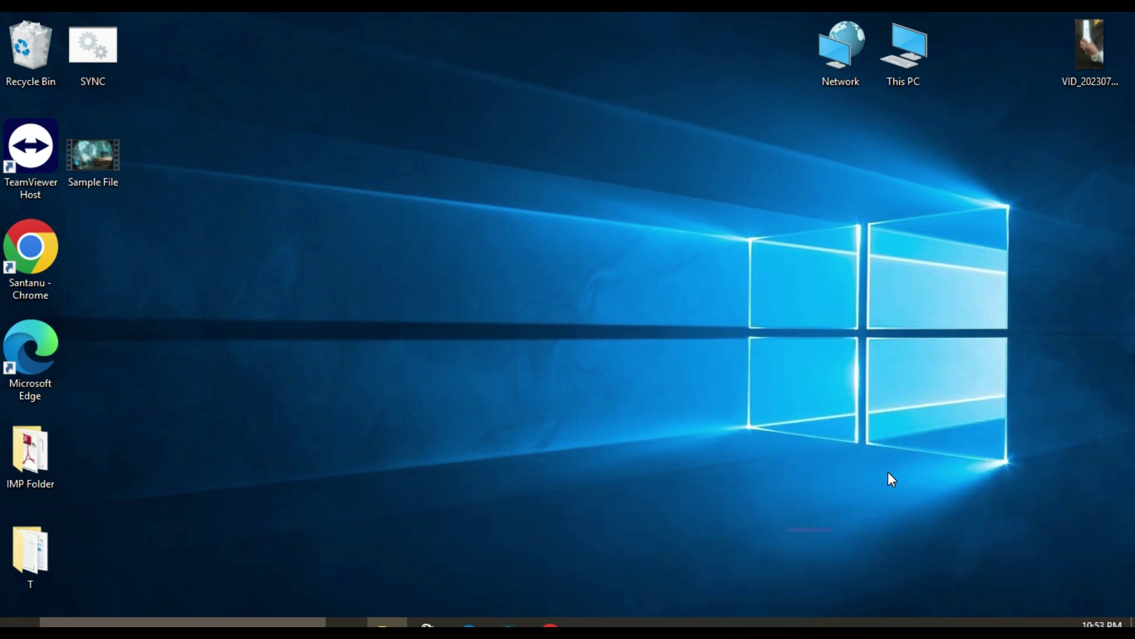
Step: Open the Run box, move it to the screen centre, and enter msinfo32
{"action": "key", "text": "super+r"}
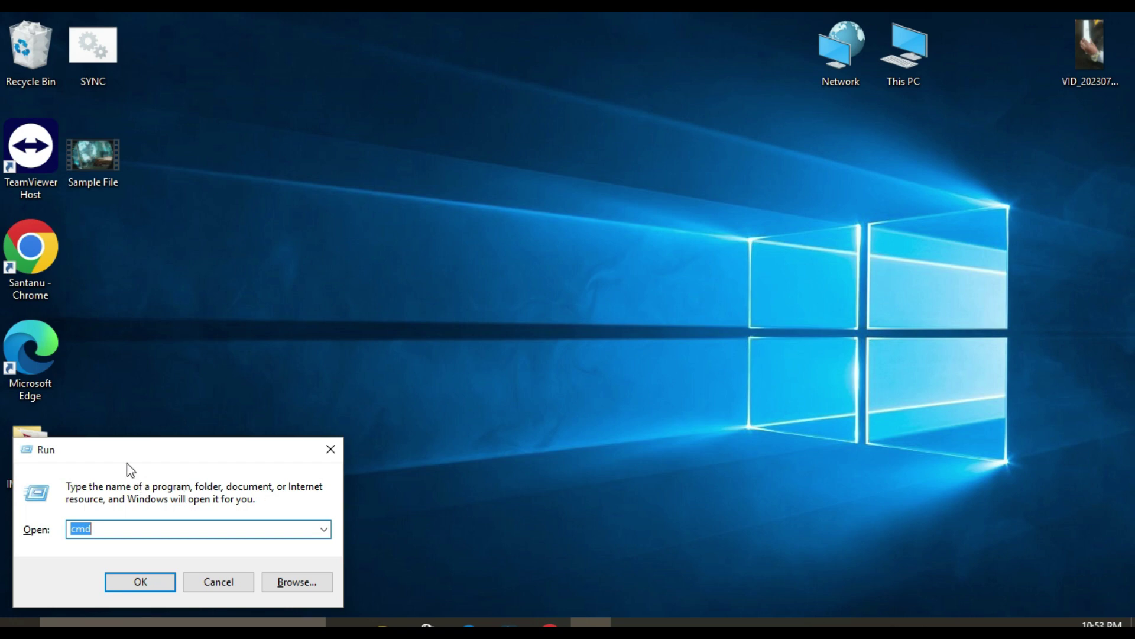
{"action": "left_click_drag", "start_coordinate": [137, 450], "coordinate": [362, 354]}
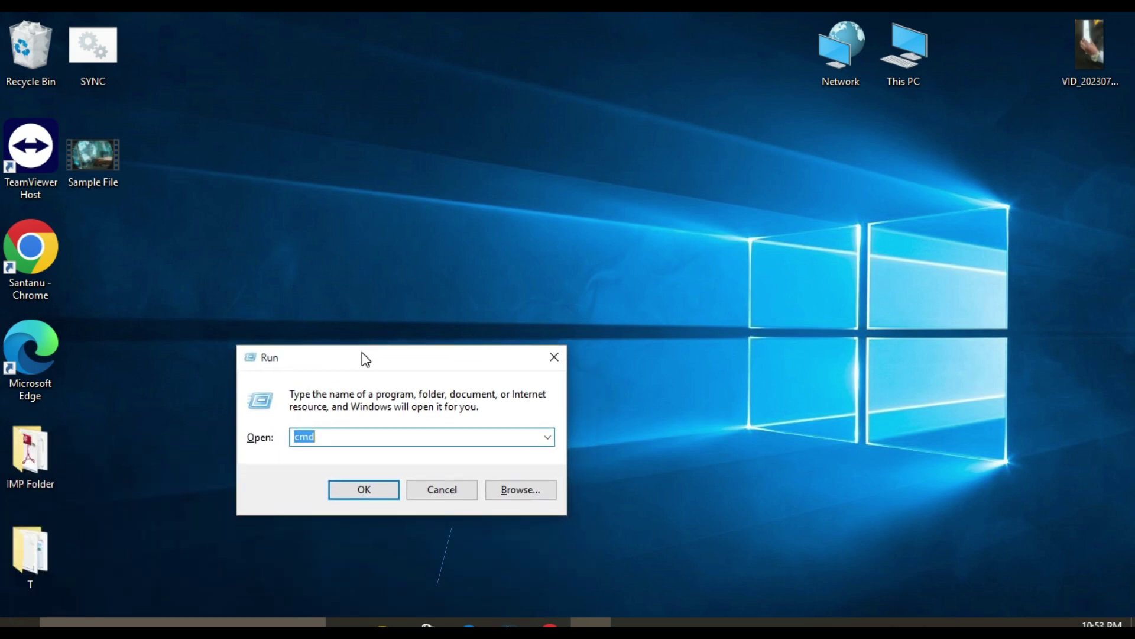
{"action": "type", "text": "msinfo"}
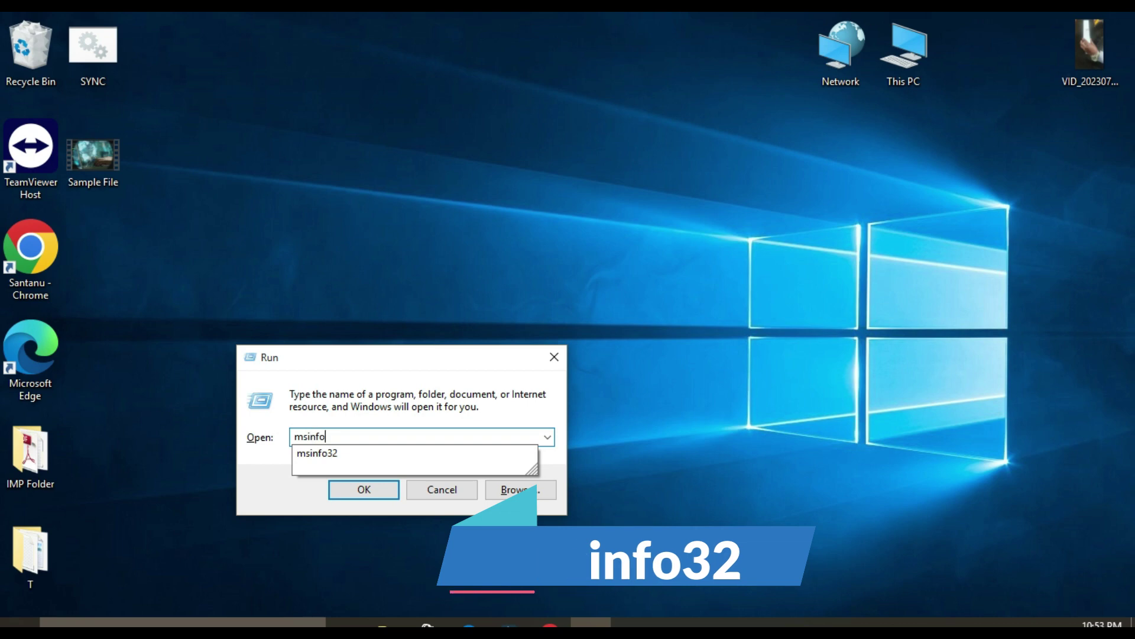
{"action": "type", "text": "32"}
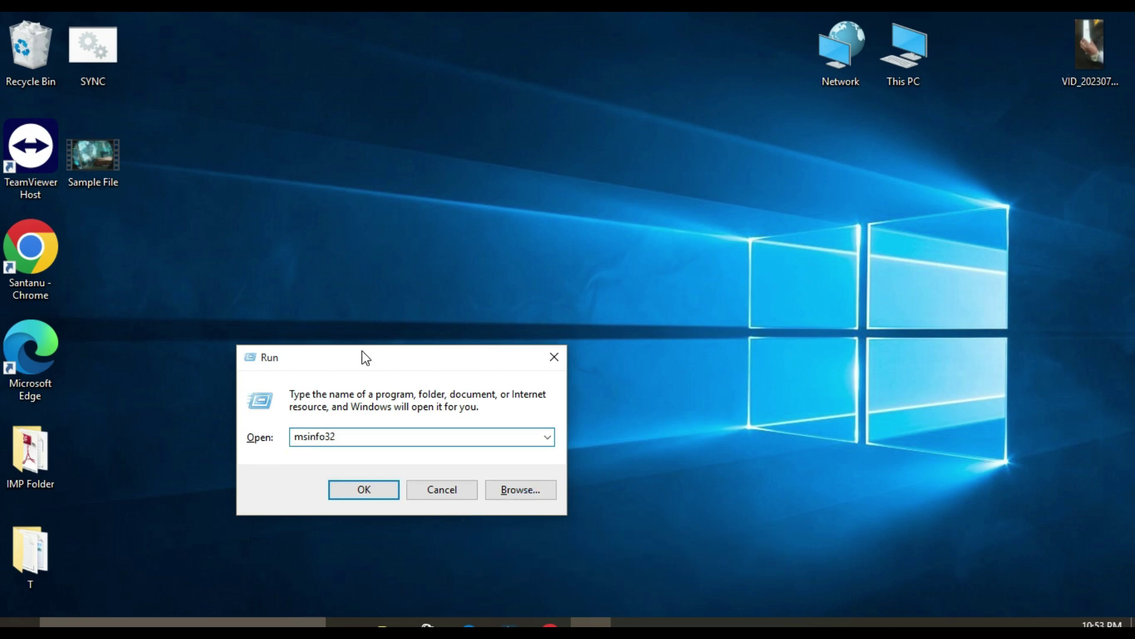
Step: Launch System Information, select the Processor row showing Intel Core i3-2350M, then close it
{"action": "left_click", "coordinate": [353, 489]}
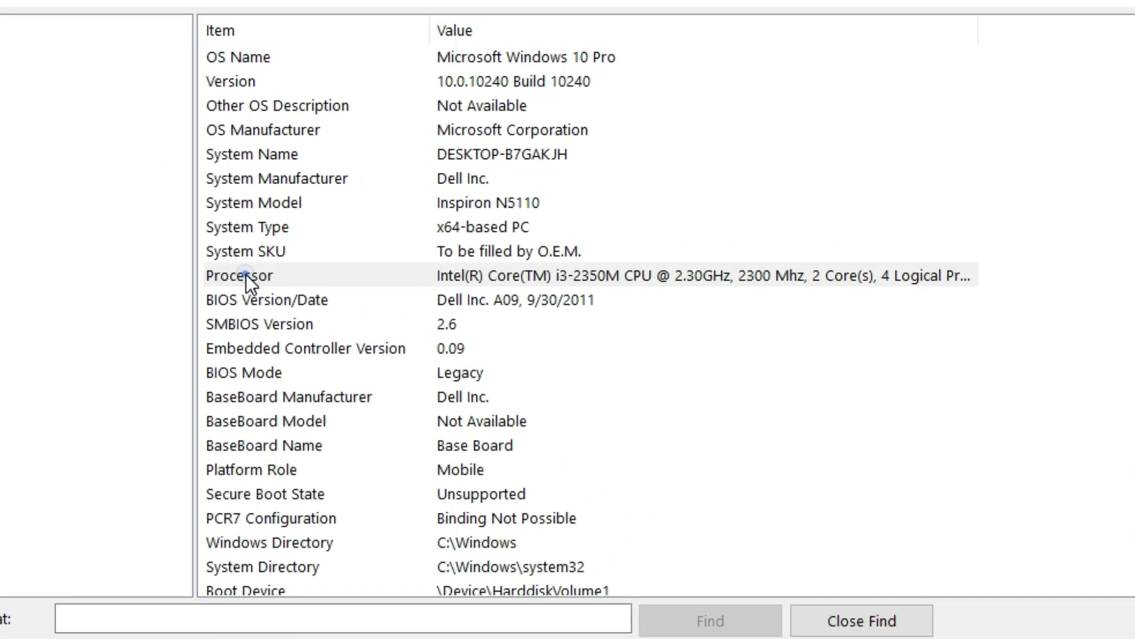
{"action": "left_click", "coordinate": [428, 285]}
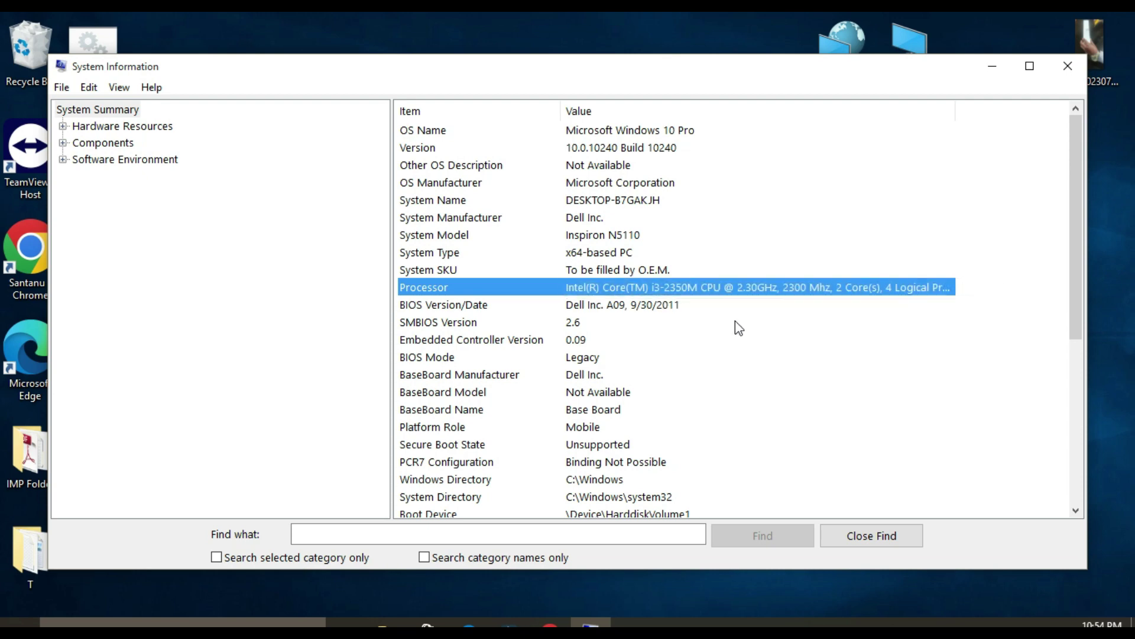
{"action": "key", "text": "alt+F4"}
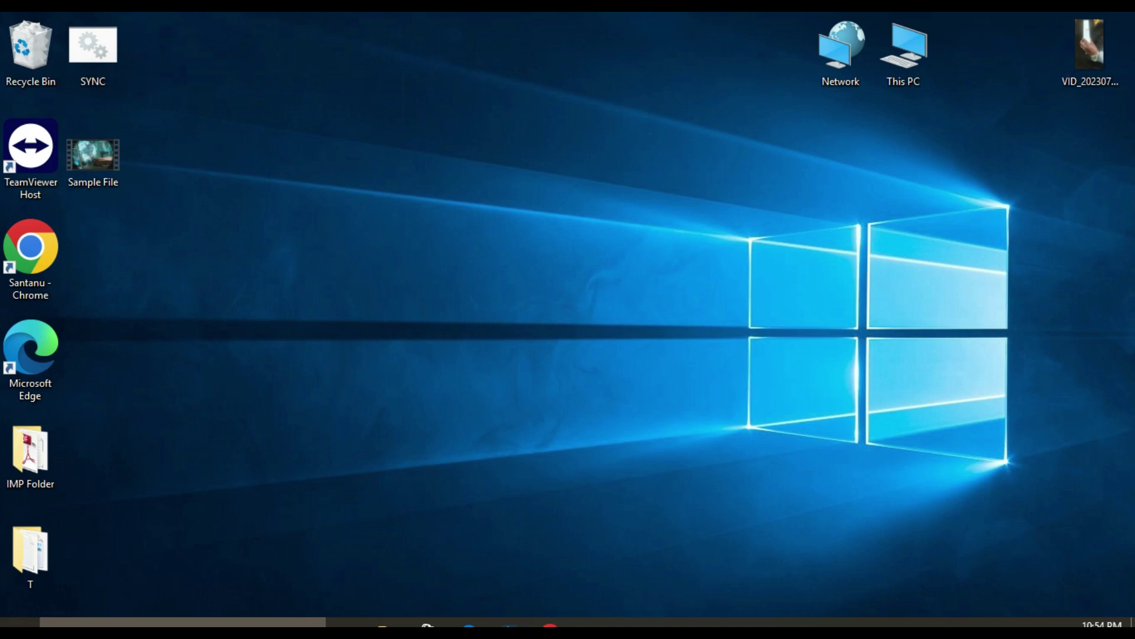
{"action": "right_click", "coordinate": [621, 622]}
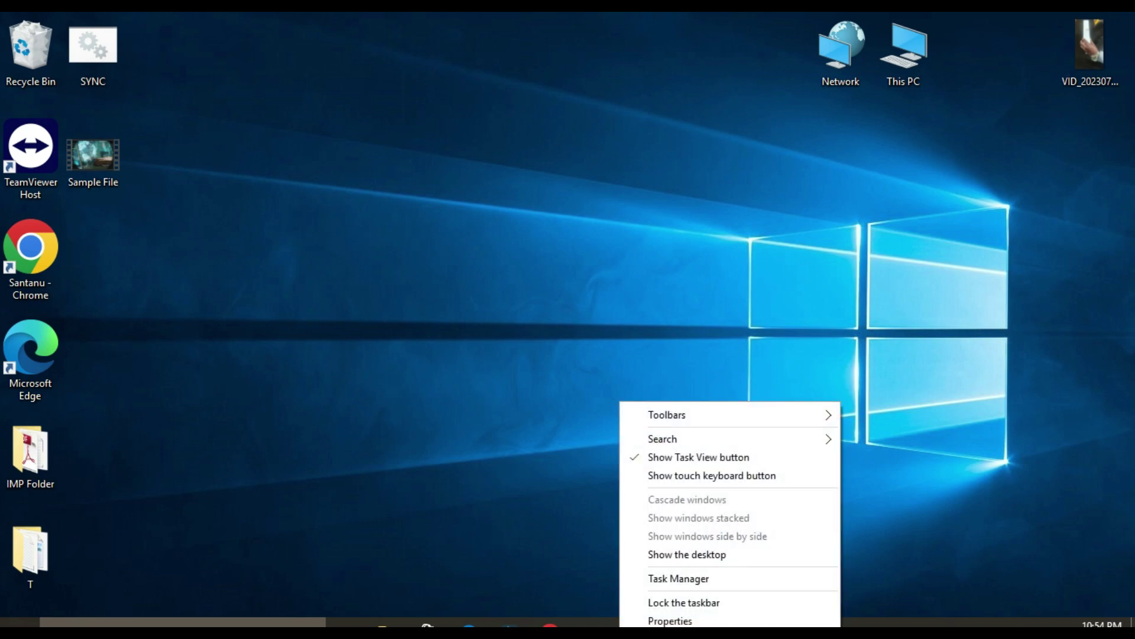
{"action": "left_click", "coordinate": [654, 580]}
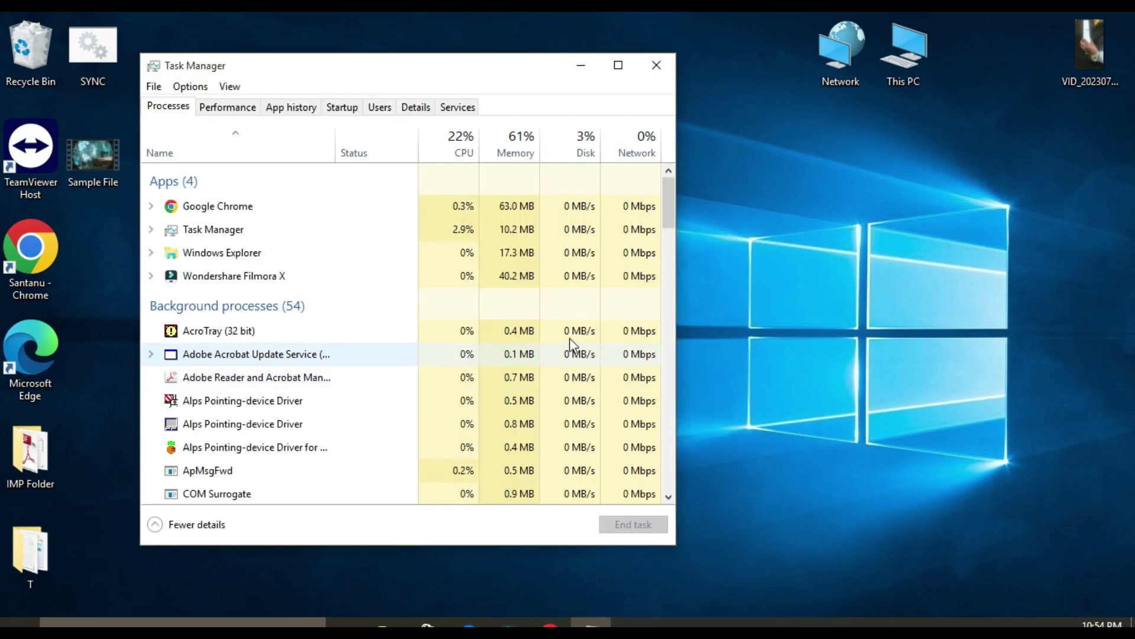
{"action": "left_click", "coordinate": [239, 110]}
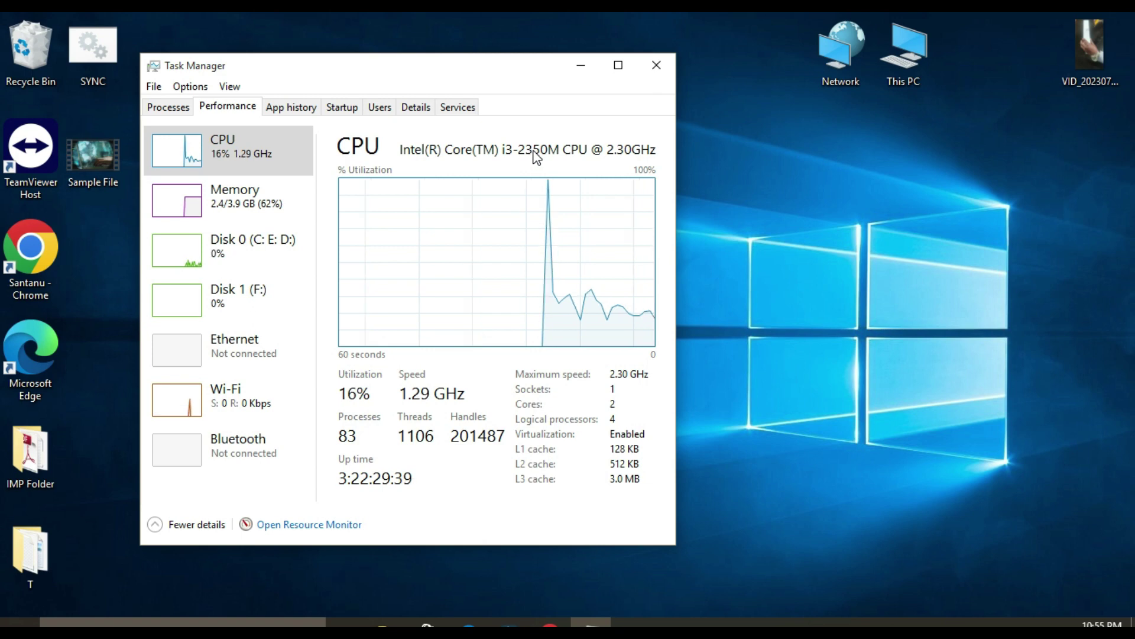
{"action": "left_click", "coordinate": [656, 66]}
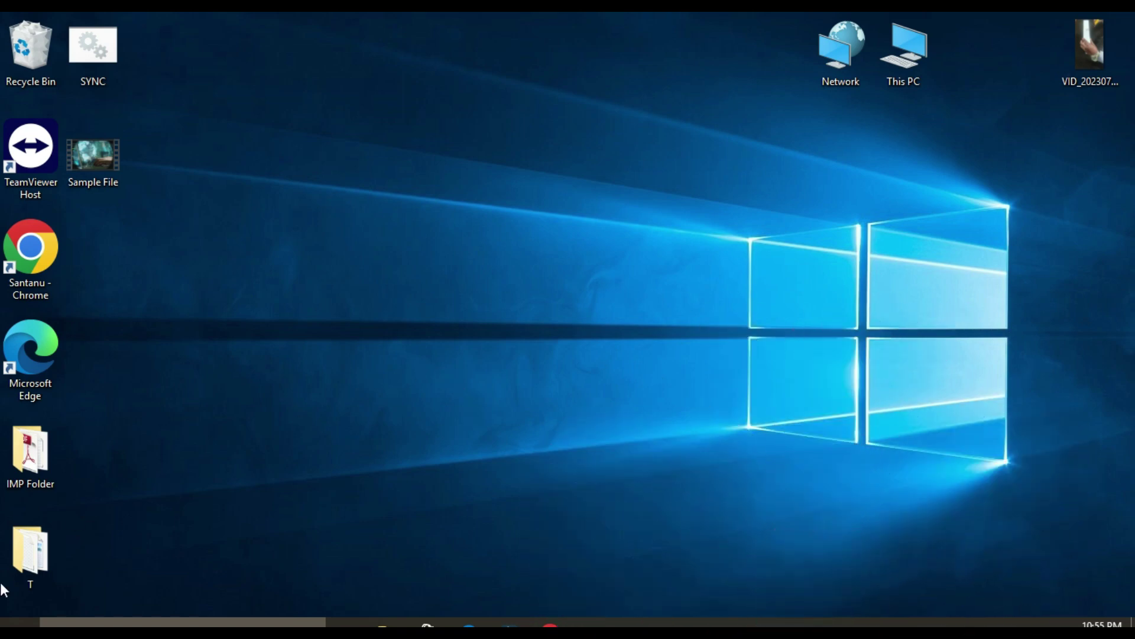
{"action": "right_click", "coordinate": [18, 624]}
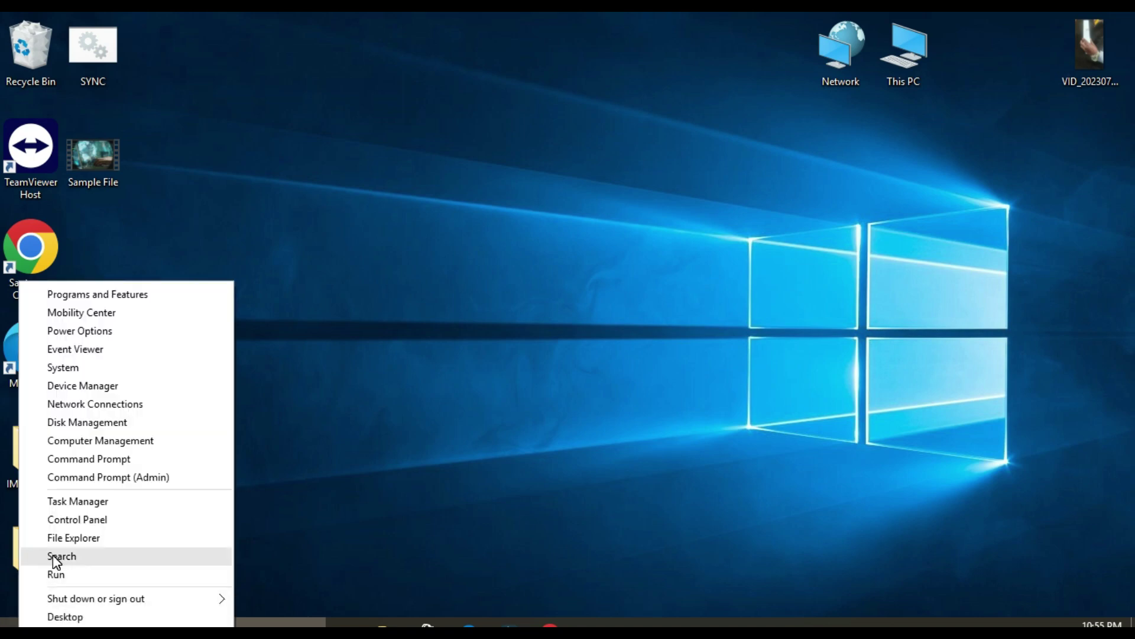
{"action": "left_click", "coordinate": [85, 367]}
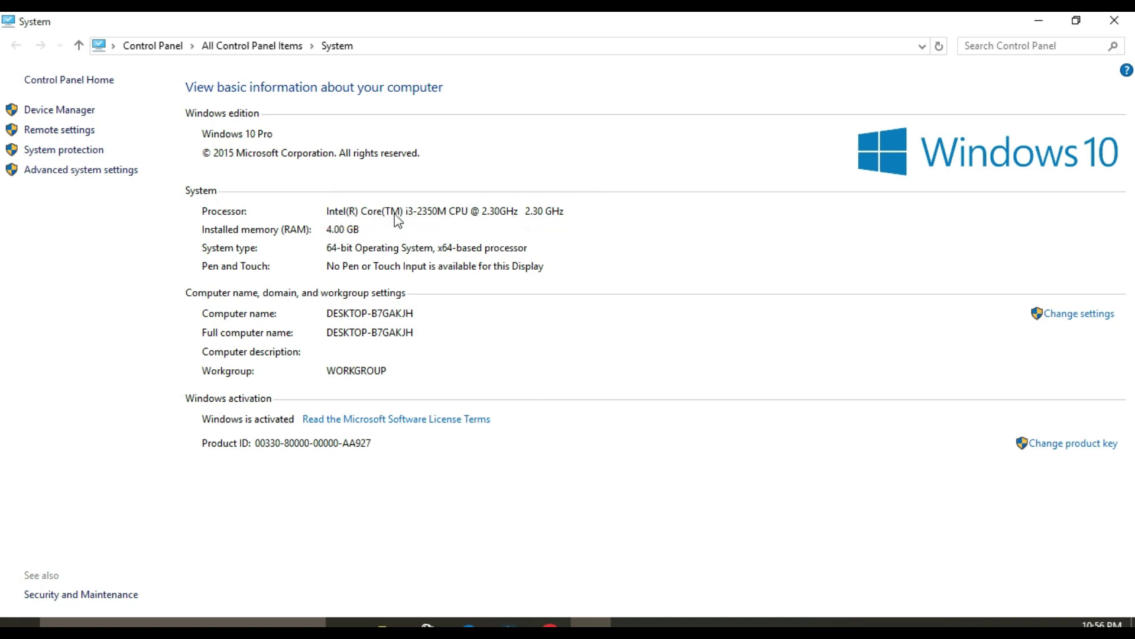
{"action": "left_click", "coordinate": [1114, 20]}
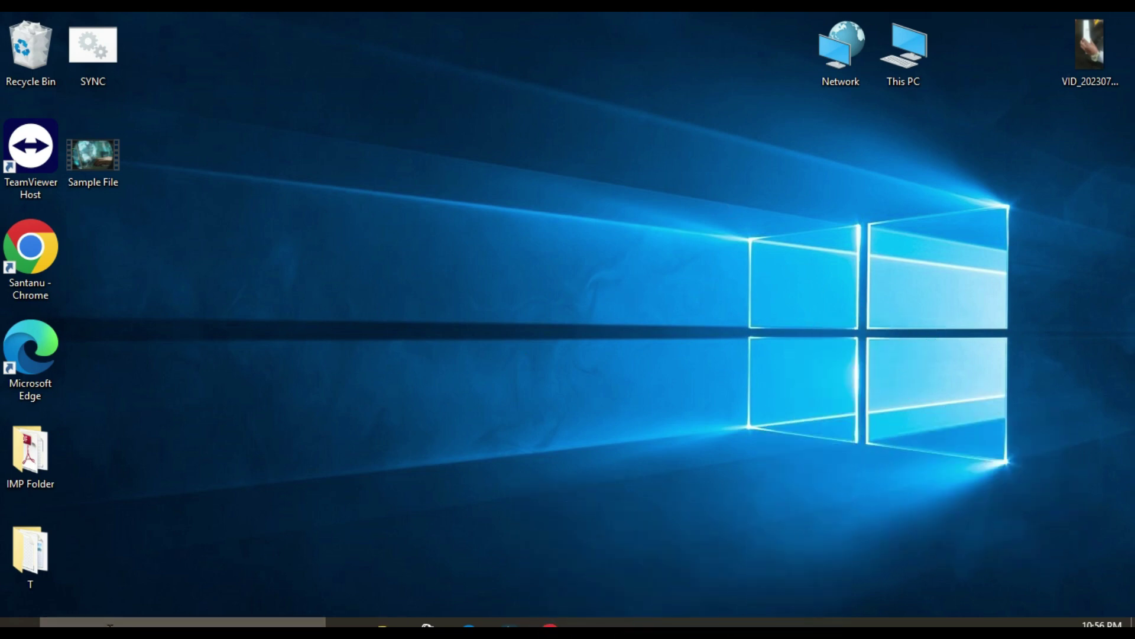
Step: Search for cmd and run Command Prompt as administrator
{"action": "key", "text": "super+s"}
{"action": "type", "text": "cmd"}
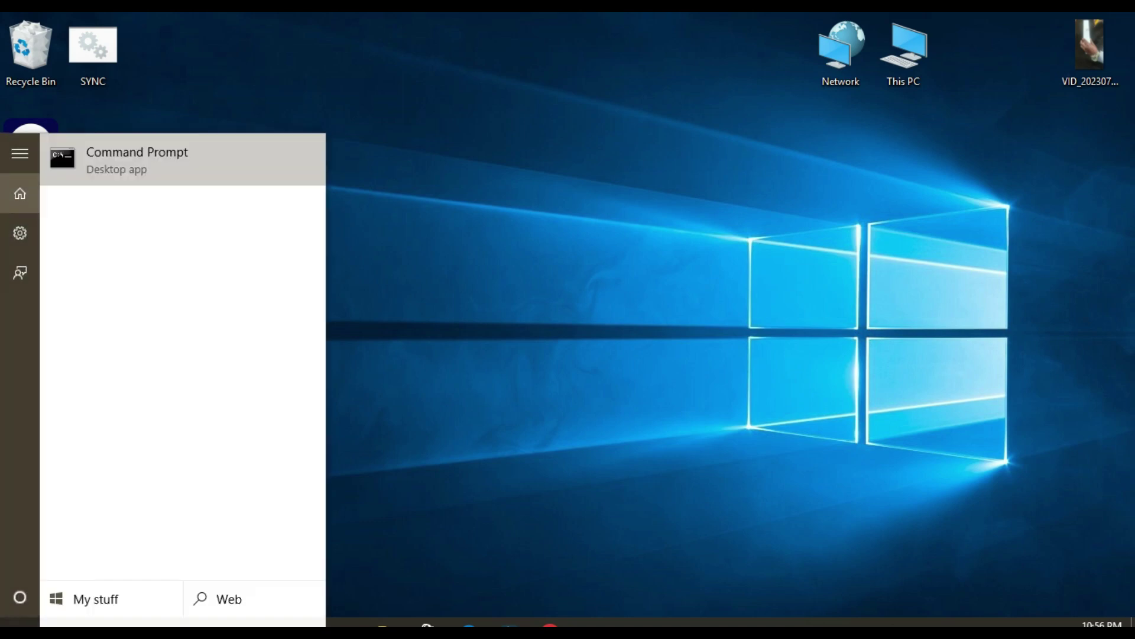
{"action": "right_click", "coordinate": [161, 165]}
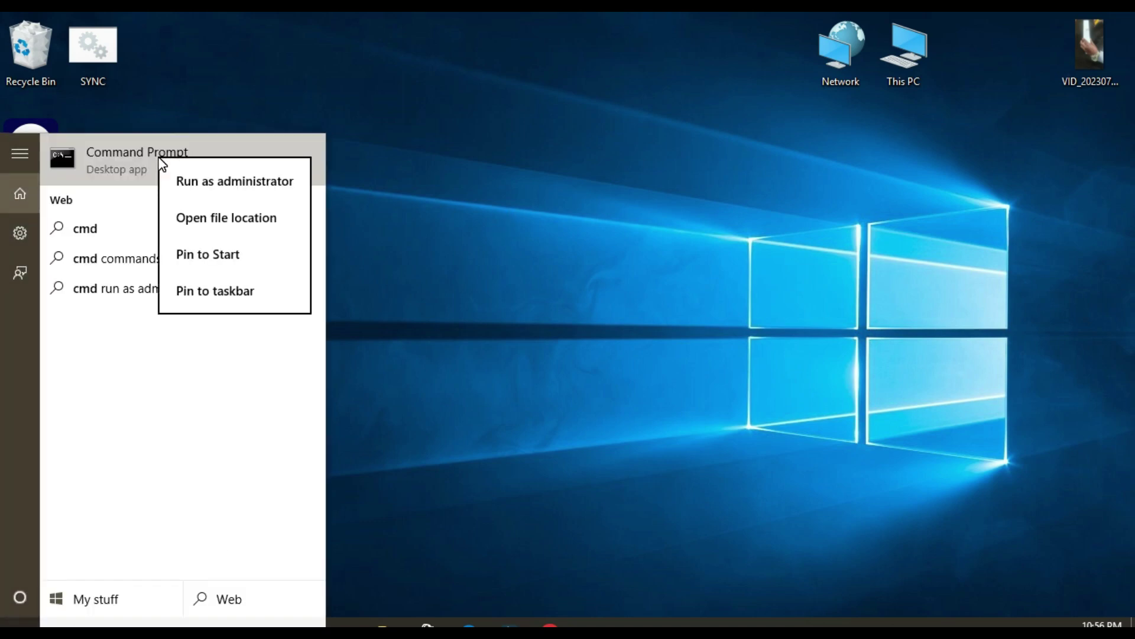
{"action": "left_click", "coordinate": [193, 183]}
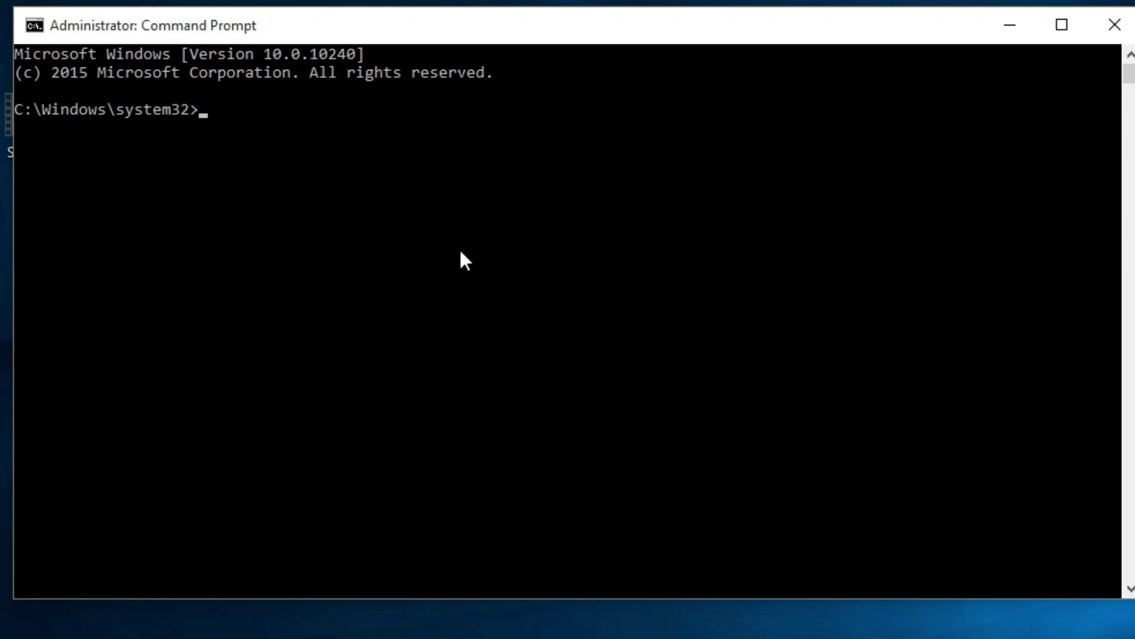
Step: Run wmic with 'cpu get name' to show Intel(R) Core(TM) i3-2350M CPU @ 2.30GHz
{"action": "type", "text": "wmic"}
{"action": "key", "text": "Return"}
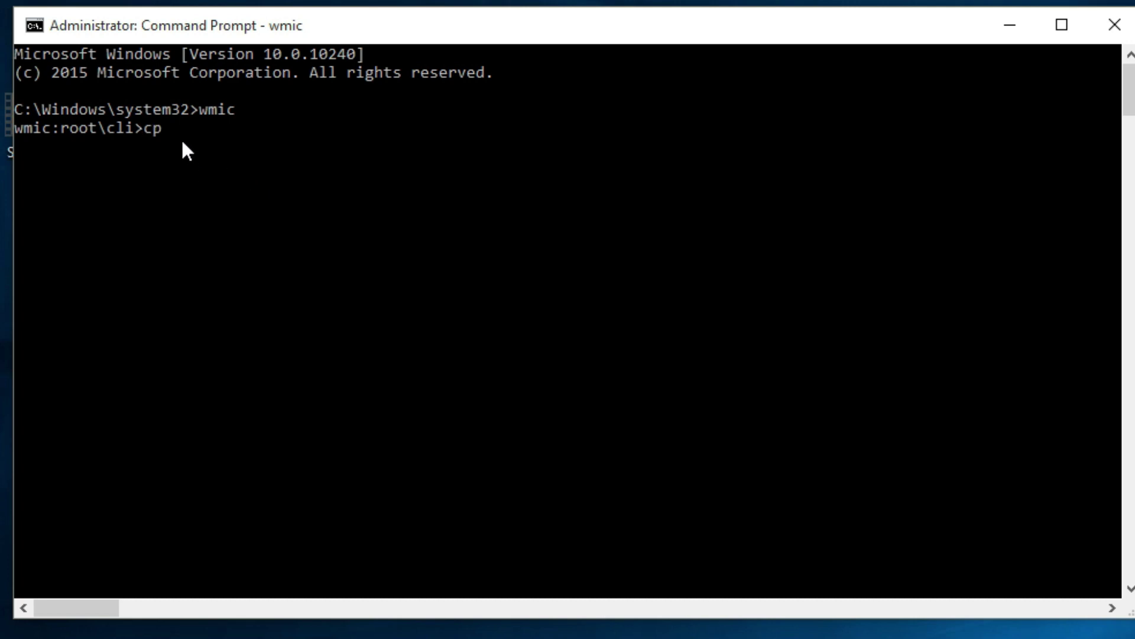
{"action": "type", "text": "cpu get name"}
{"action": "key", "text": "Return"}
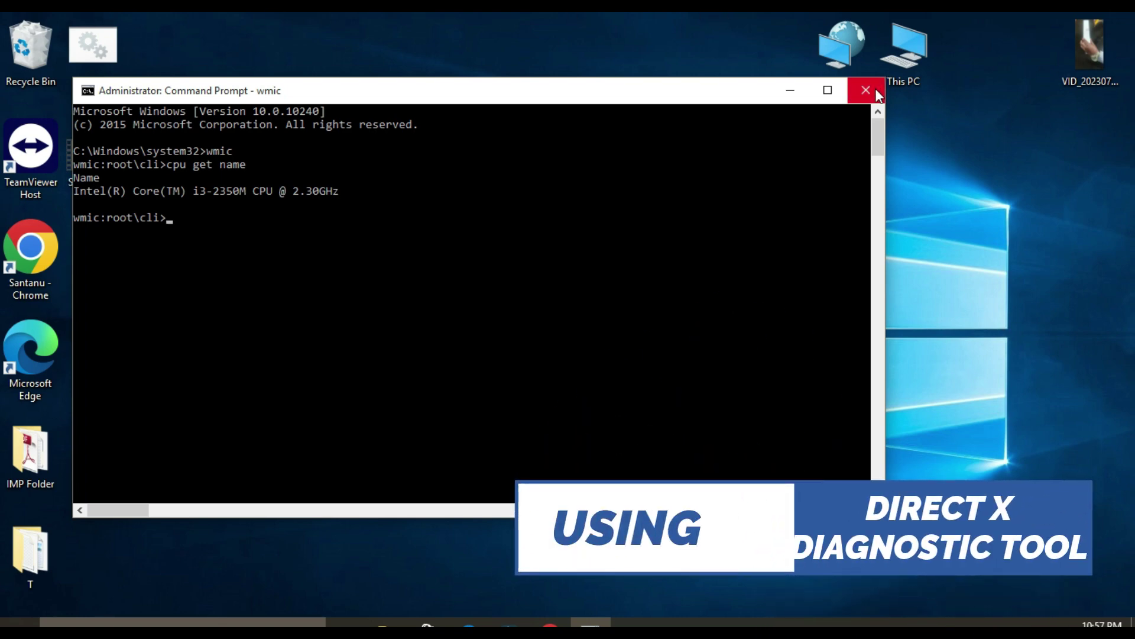
Step: Close Command Prompt and enter dxdiag in a centred Run box
{"action": "left_click", "coordinate": [876, 91]}
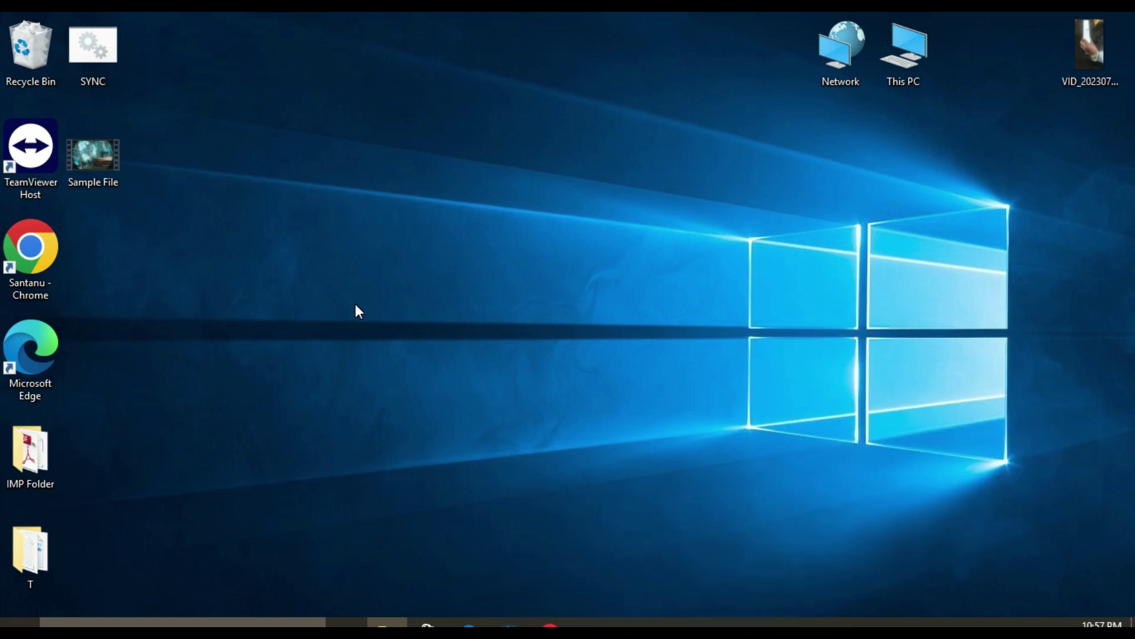
{"action": "key", "text": "super+r"}
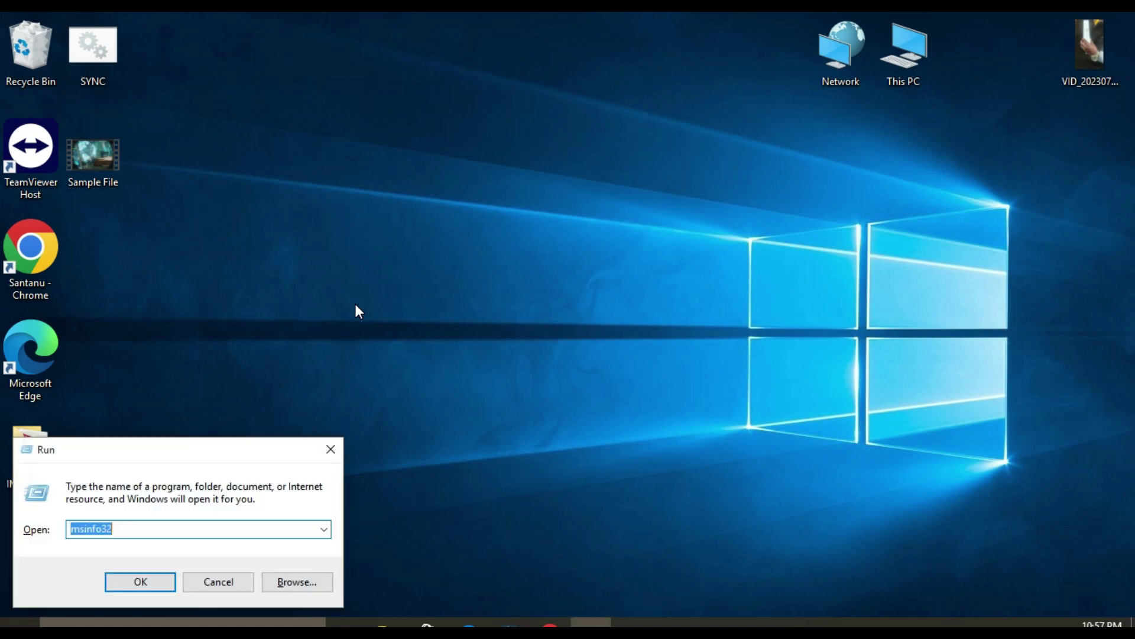
{"action": "left_click_drag", "start_coordinate": [262, 443], "coordinate": [385, 374]}
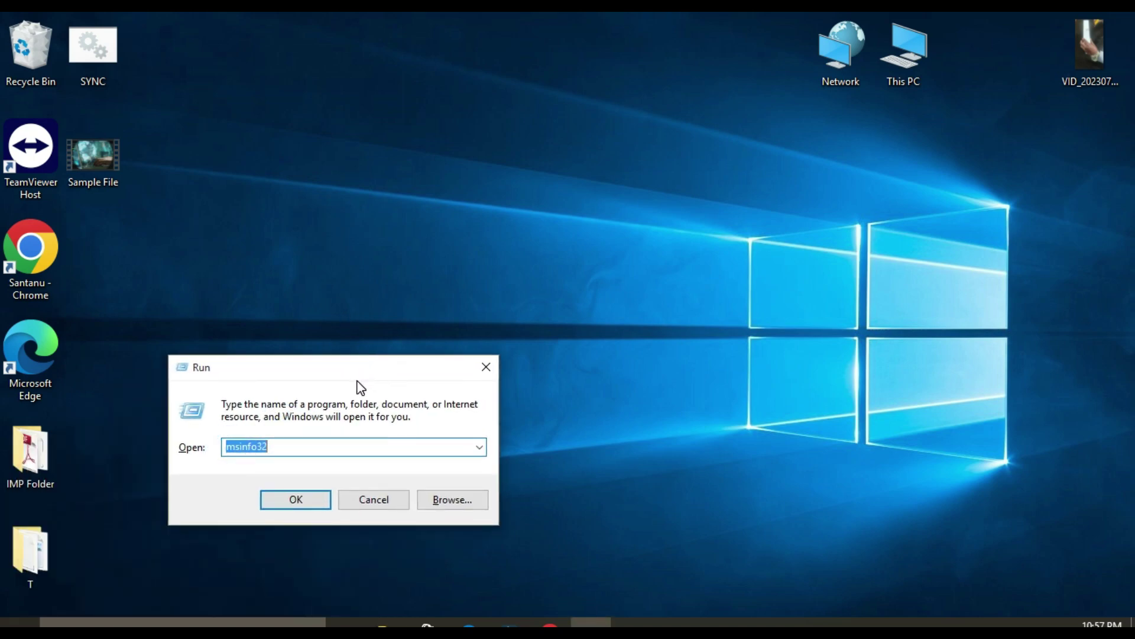
{"action": "type", "text": "dx"}
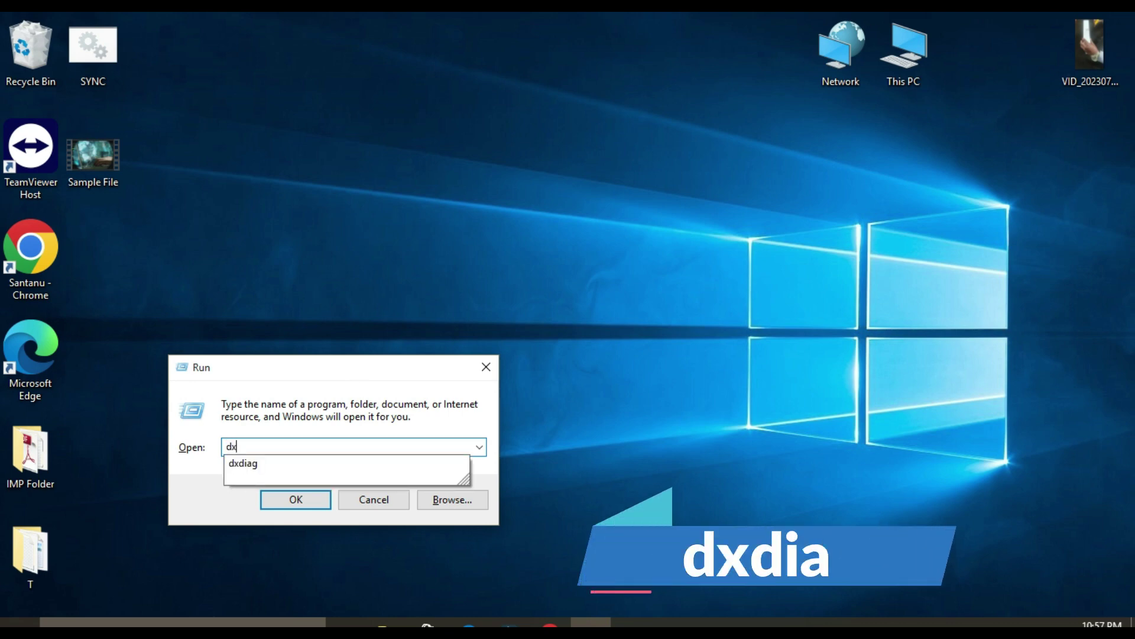
{"action": "type", "text": "diag"}
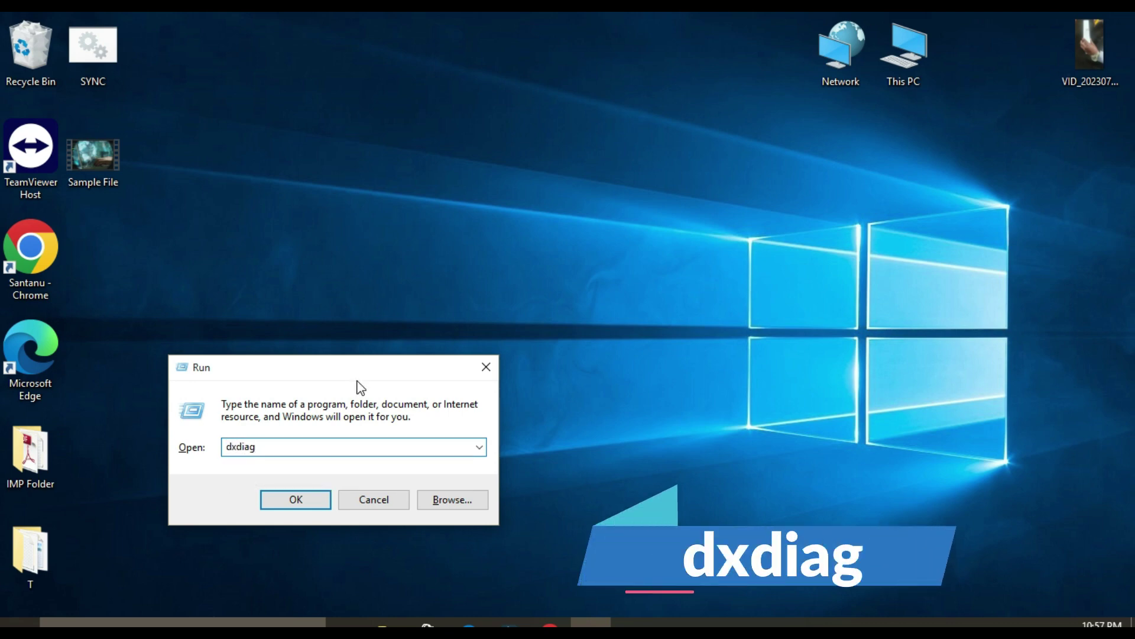
Step: Launch DirectX Diagnostic Tool and view the System page listing the i3-2350M (4 CPUs)
{"action": "key", "text": "Return"}
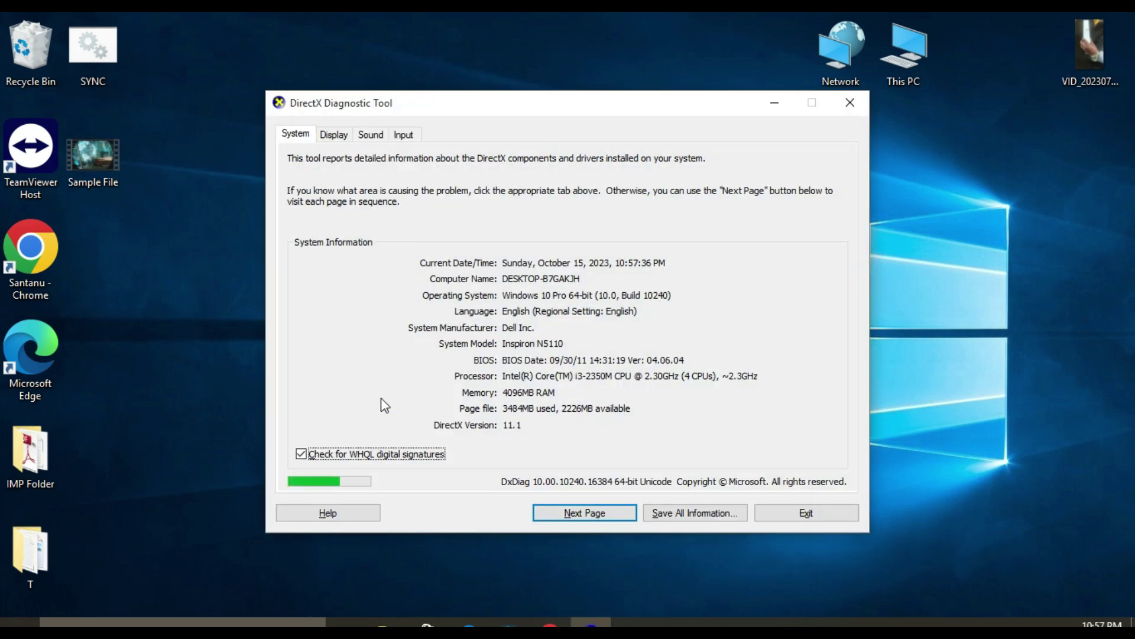
{"action": "left_click", "coordinate": [297, 137]}
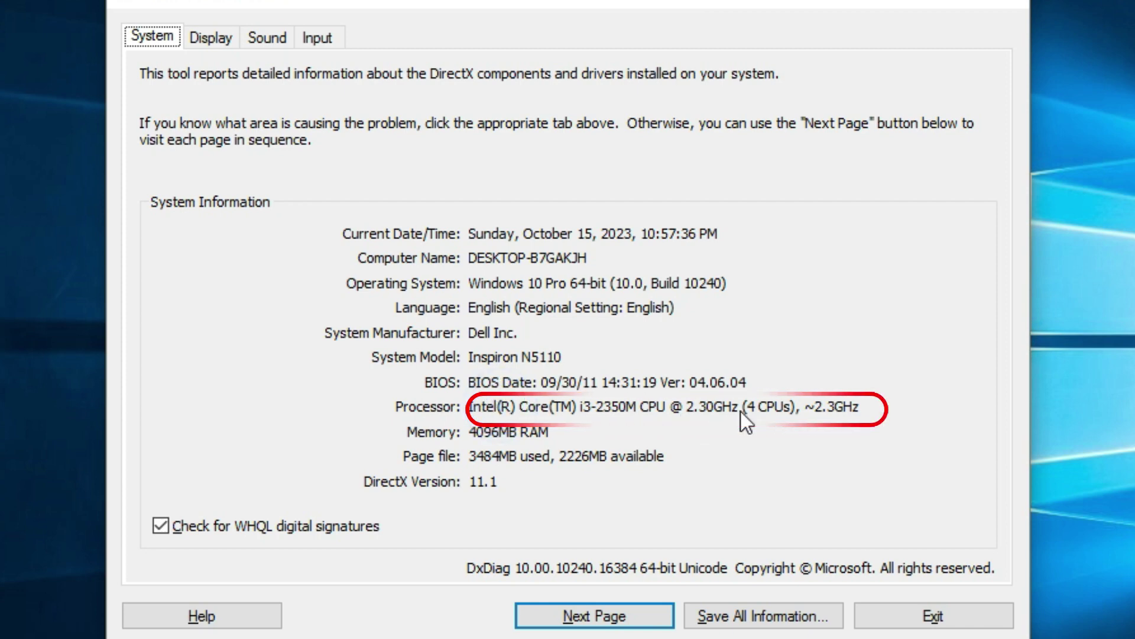
{"action": "left_click", "coordinate": [881, 407]}
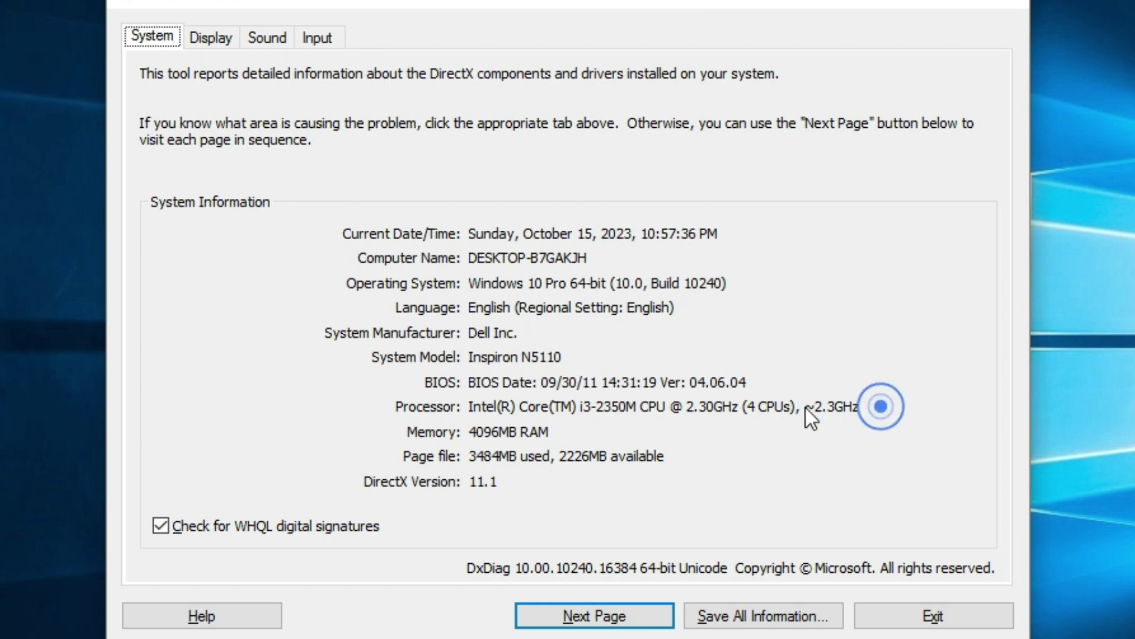